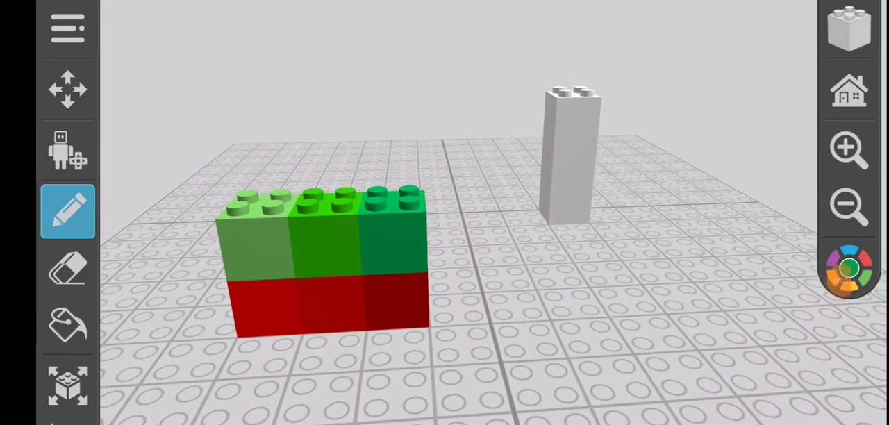
- Switch the brick colour to green and place a green brick beside the white column
left_click_drag(486, 208, 486, 291)
left_click(848, 270)
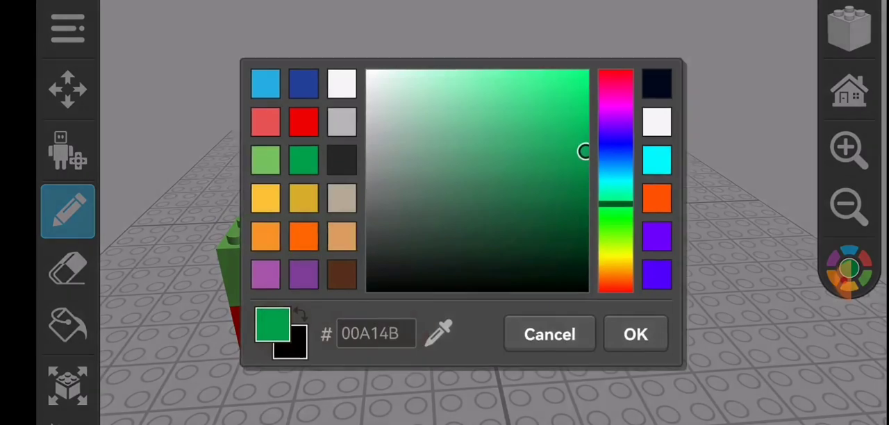
left_click(635, 334)
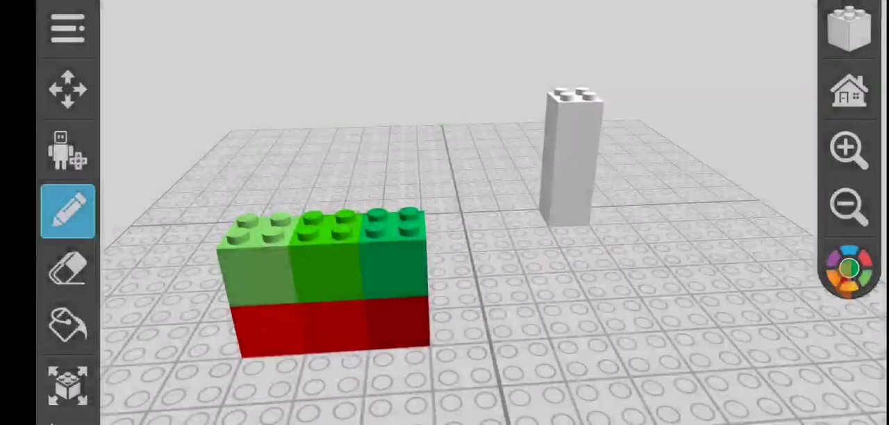
mouse_move(486, 208)
left_mouse_down()
mouse_move(486, 313)
mouse_move(486, 208)
mouse_move(486, 229)
left_mouse_up()
left_click(527, 219)
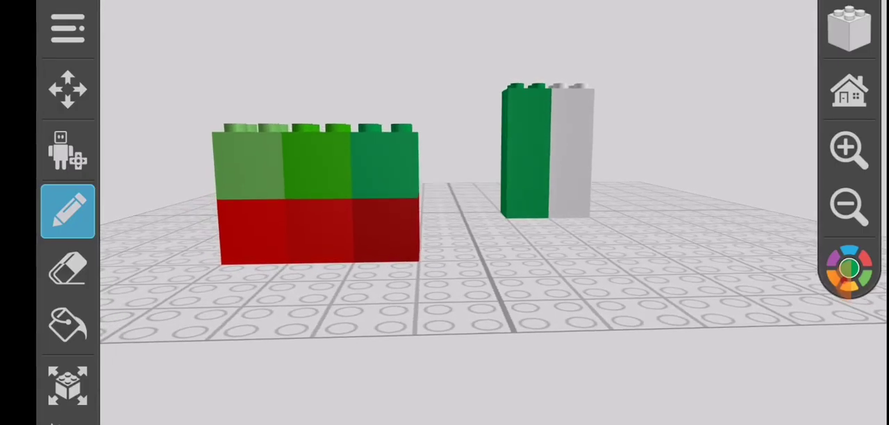
scroll(67, 243, "down", 1)
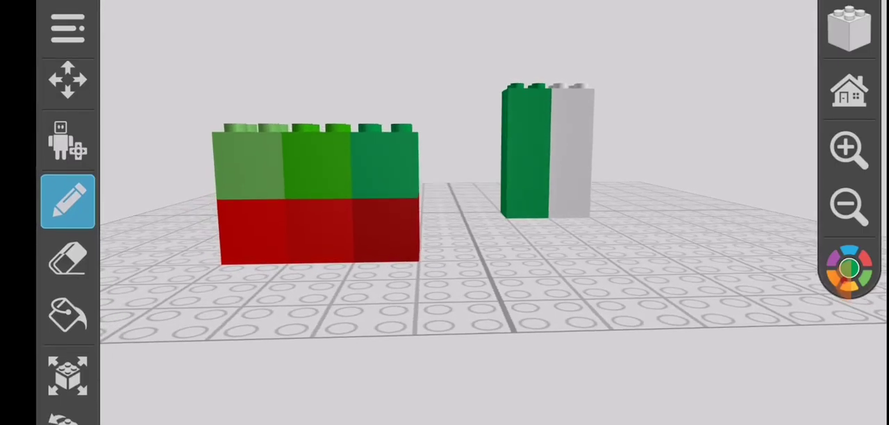
scroll(67, 243, "down", 5)
scroll(68, 243, "up", 4)
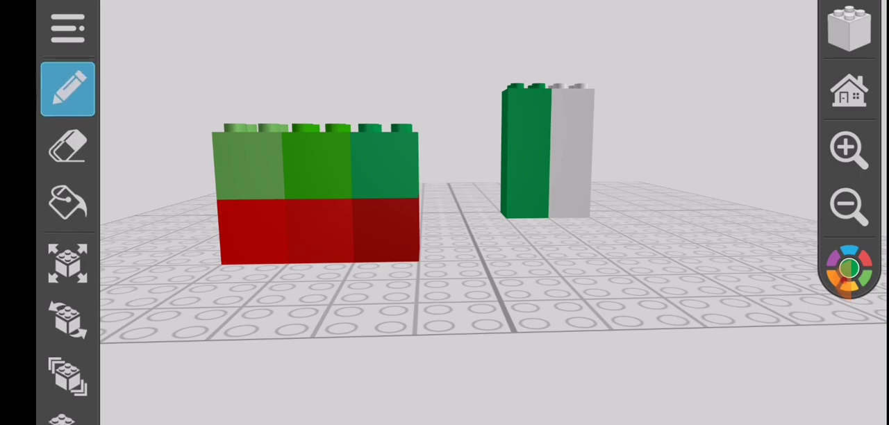
scroll(68, 243, "up", 1)
- Erase the three green column bricks so the white column stands alone
left_click(67, 179)
left_click(525, 108)
left_click(525, 151)
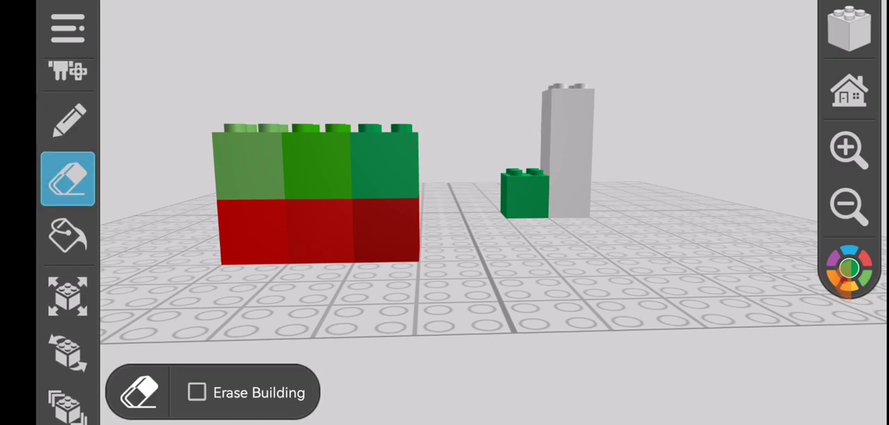
left_click(526, 195)
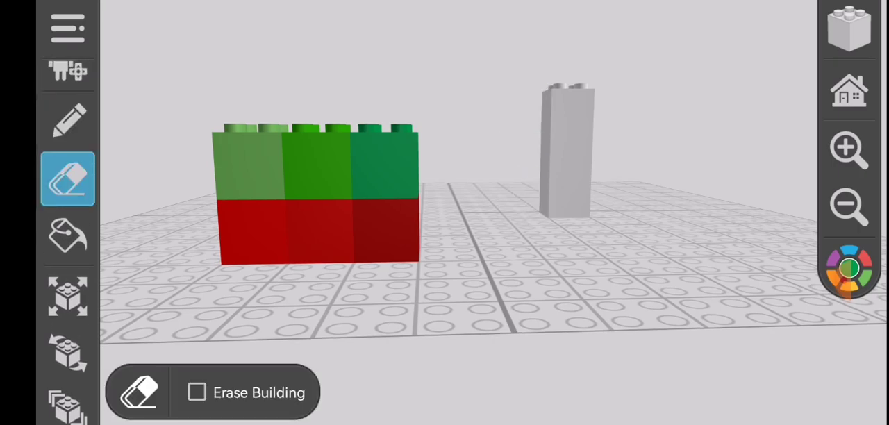
left_click(68, 120)
- Paint the wall's middle top brick teal-green
left_click(67, 234)
left_click(316, 164)
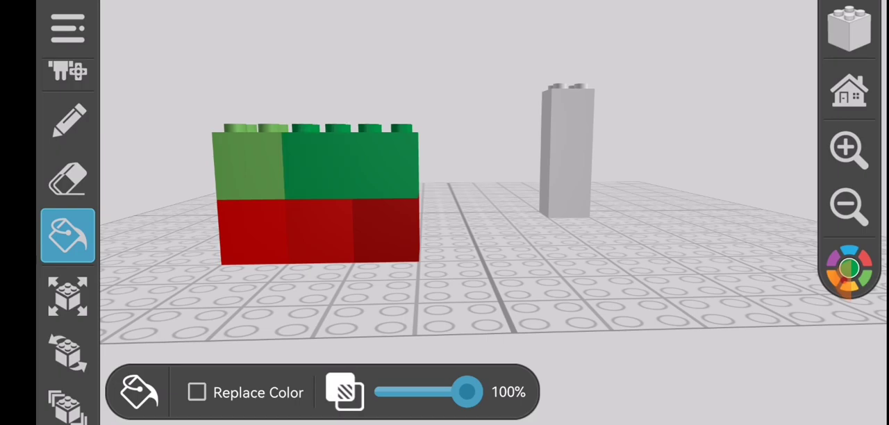
left_click(826, 281)
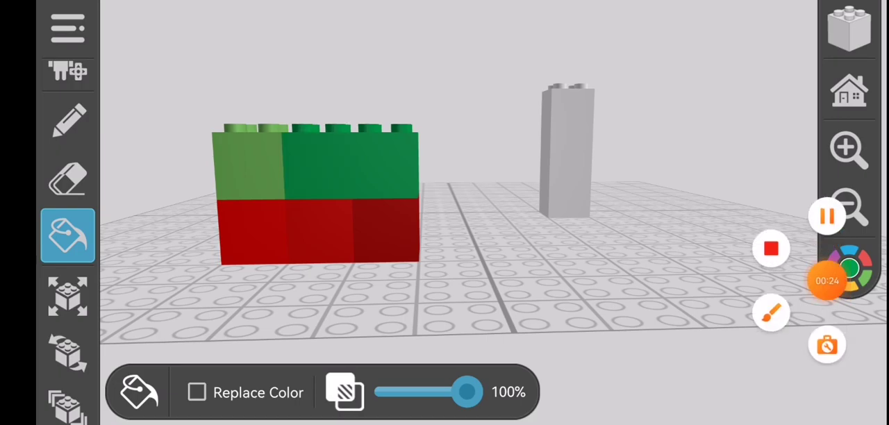
left_click(850, 270)
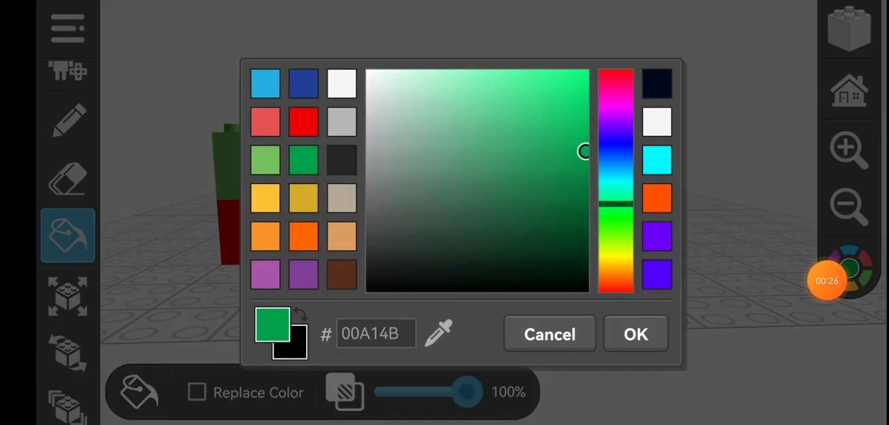
- Pick light green in the colour picker and shift it to a darker green
left_click(265, 159)
left_click(850, 271)
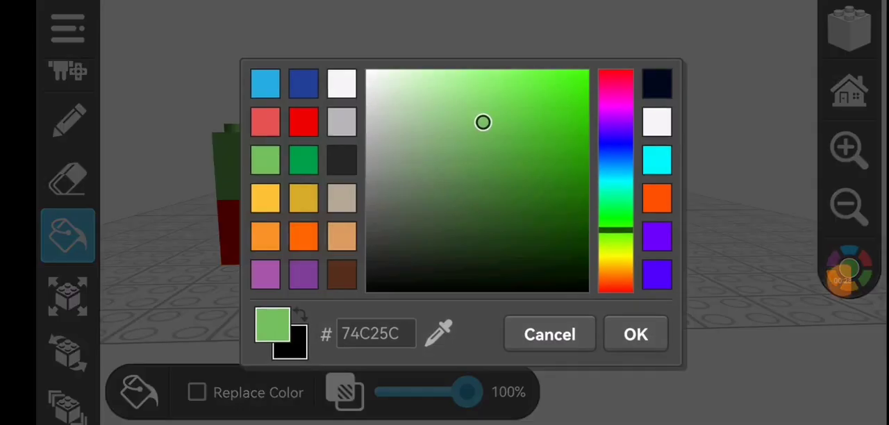
left_click_drag(586, 178, 583, 153)
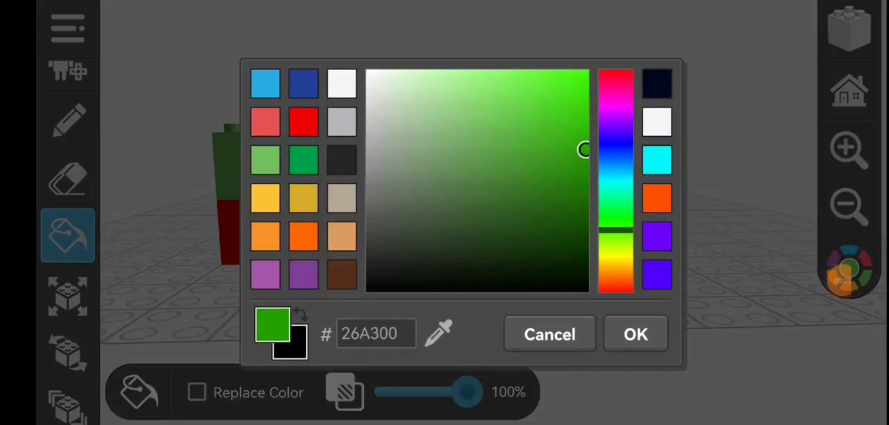
left_click(635, 334)
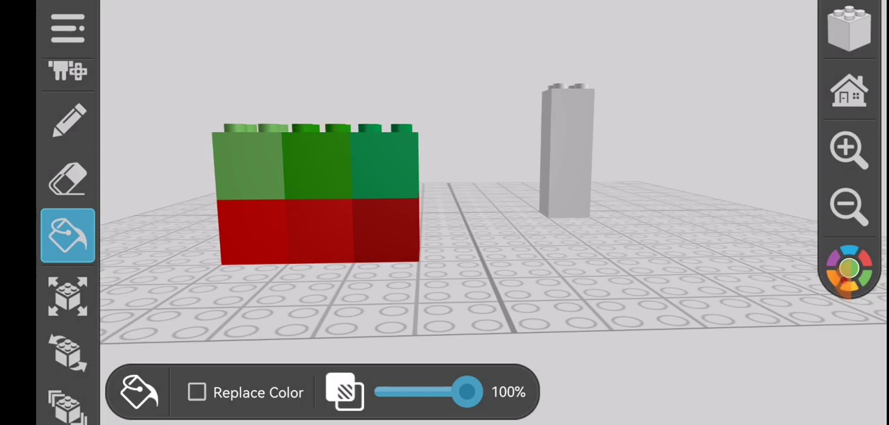
left_click(850, 271)
- Brighten the green paint and apply it to the middle top brick
mouse_move(583, 153)
left_mouse_down()
mouse_move(584, 111)
mouse_move(583, 196)
mouse_move(583, 174)
left_mouse_up()
left_click(636, 334)
left_click(317, 163)
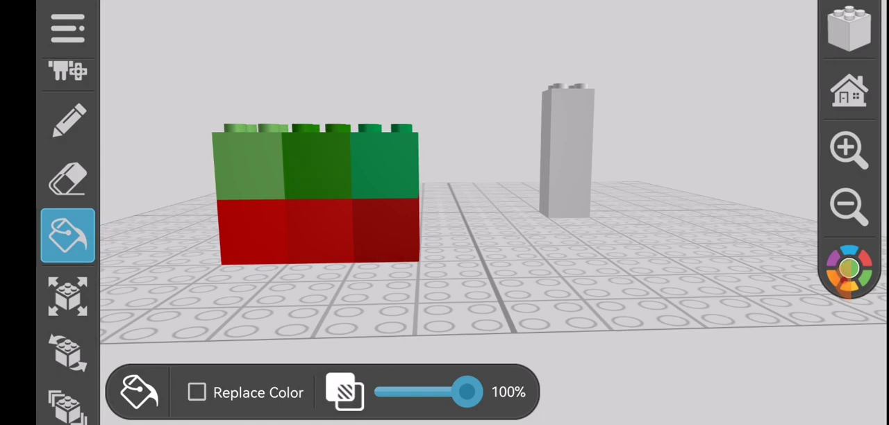
- Lighten the green further and repaint the middle top brick with it
left_click(826, 280)
left_click(848, 271)
left_click_drag(583, 173, 583, 135)
left_click(635, 333)
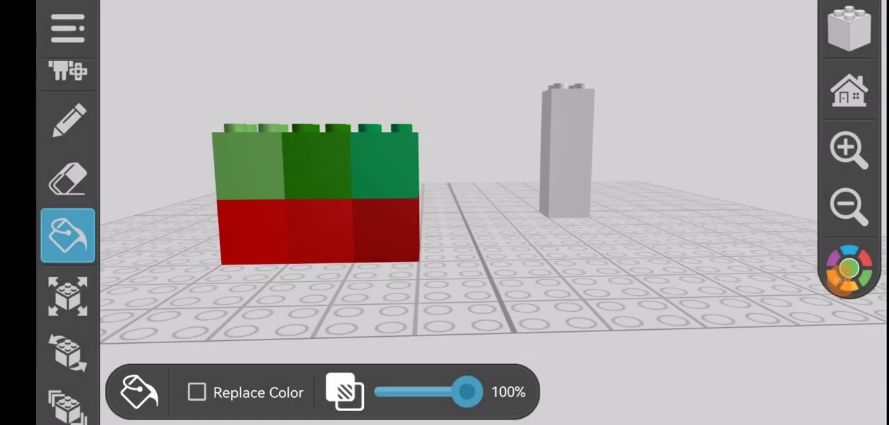
left_click(317, 164)
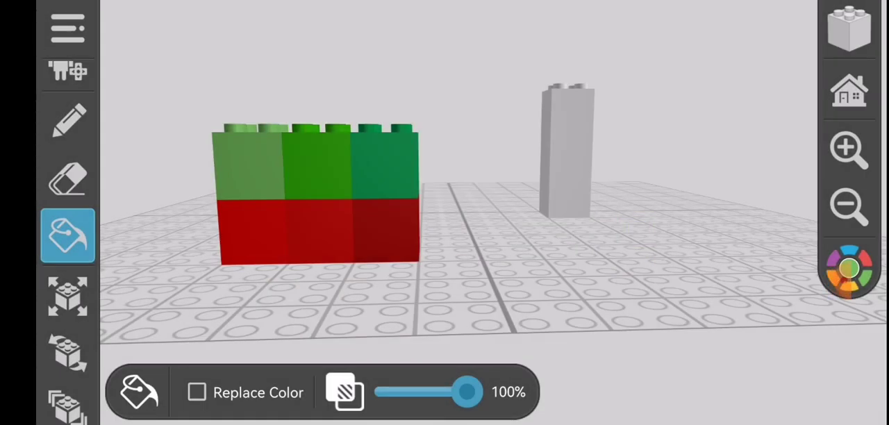
- Stack three green bricks into a column left of the white column
left_click(67, 119)
mouse_move(444, 173)
left_mouse_down()
mouse_move(444, 334)
mouse_move(444, 194)
left_mouse_up()
left_click(526, 215)
left_click(525, 198)
left_click(530, 174)
left_click_drag(445, 278, 465, 278)
- Paint the wall's middle bottom brick green
left_click(68, 236)
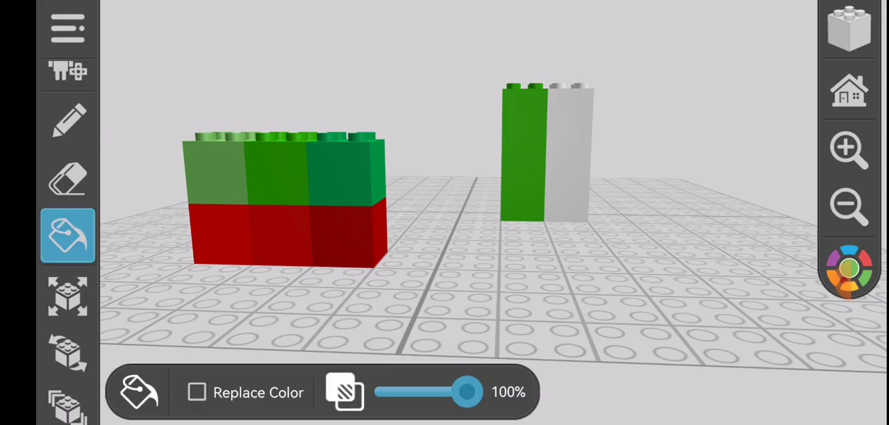
left_click(280, 234)
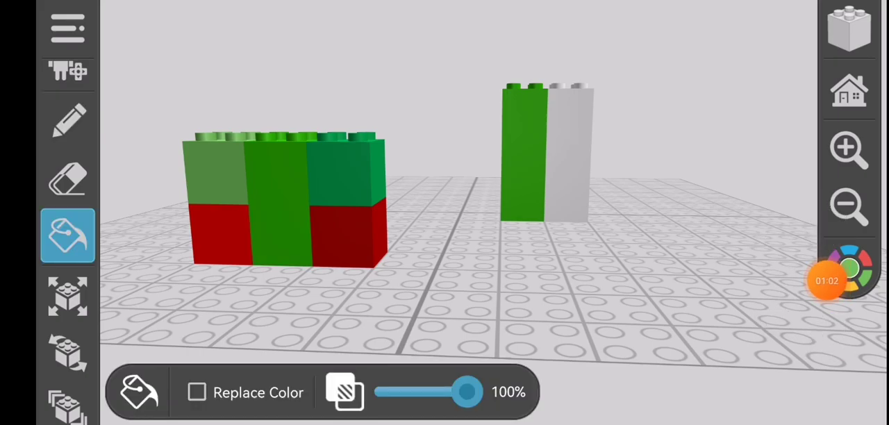
left_click(848, 271)
- Choose a darker red and repaint the wall's middle bottom brick with it
left_click(849, 271)
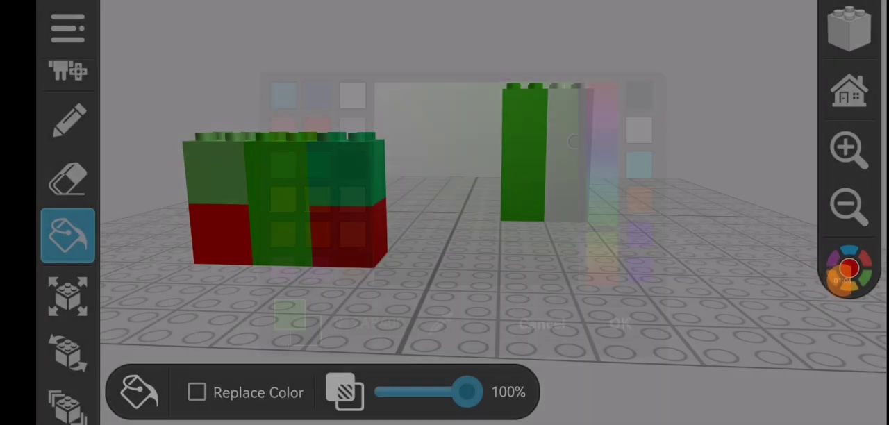
left_click(848, 270)
left_click_drag(583, 81, 585, 113)
left_click(636, 334)
left_click(280, 236)
mouse_move(486, 174)
left_mouse_down()
mouse_move(486, 278)
mouse_move(486, 174)
left_mouse_up()
- Stack three red bricks right of the white column, viewed level from the front
left_click(67, 121)
left_click(576, 281)
left_click(576, 266)
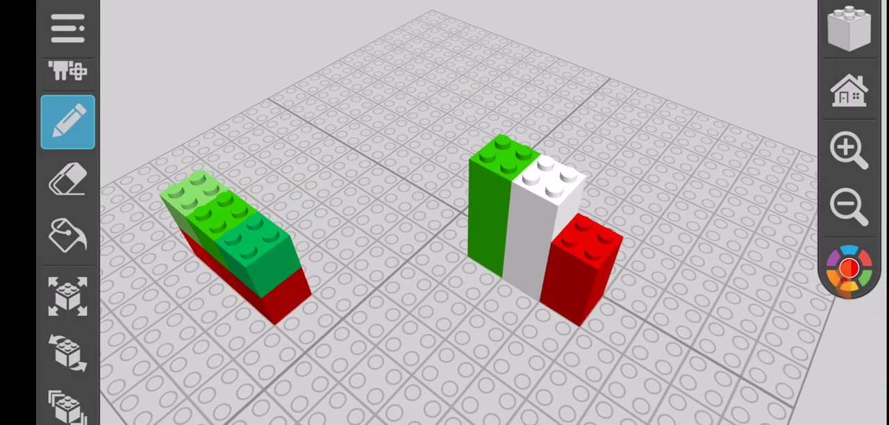
left_click(589, 220)
mouse_move(486, 174)
left_mouse_down()
mouse_move(485, 291)
mouse_move(445, 292)
left_mouse_up()
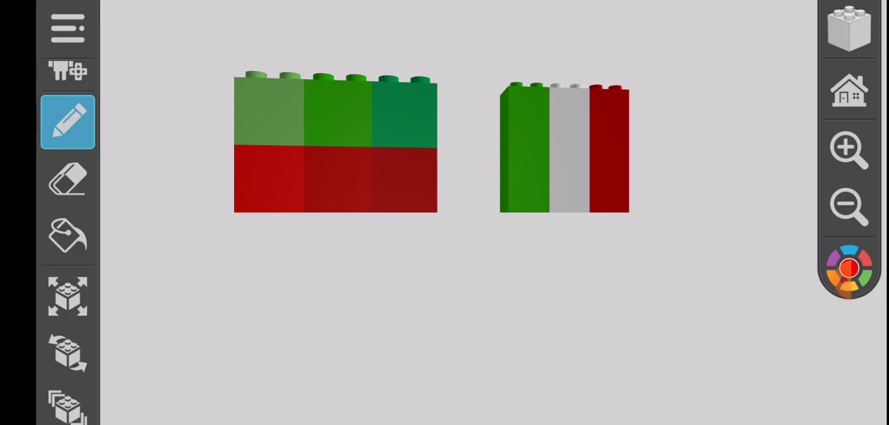
left_click(826, 280)
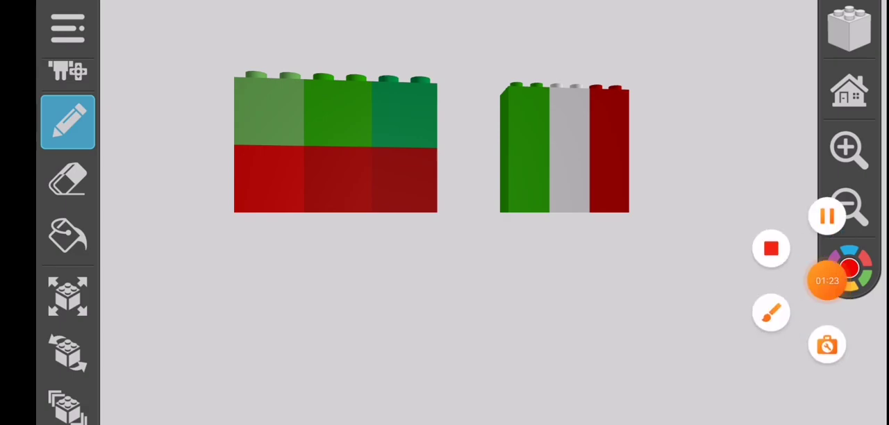